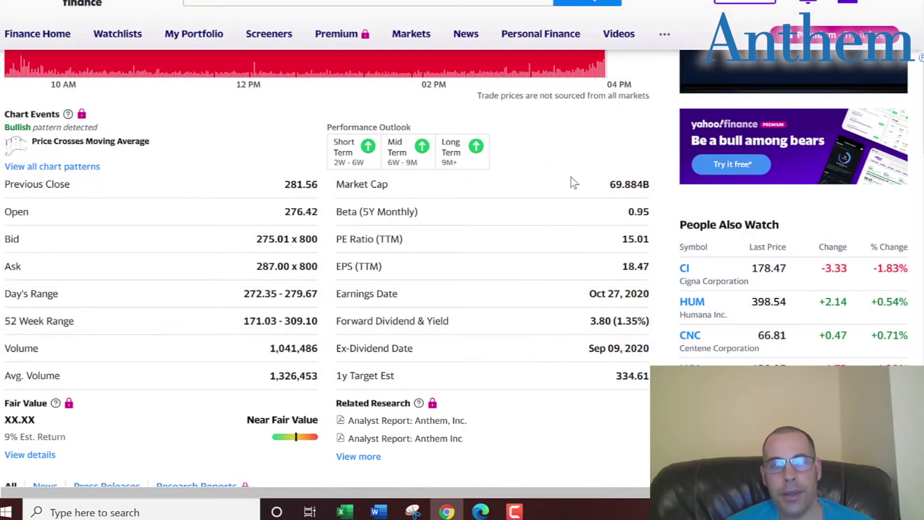
- Enter Anthem's 69.8 billion market cap into the DCF sheet
left_click_drag(609, 184, 616, 187)
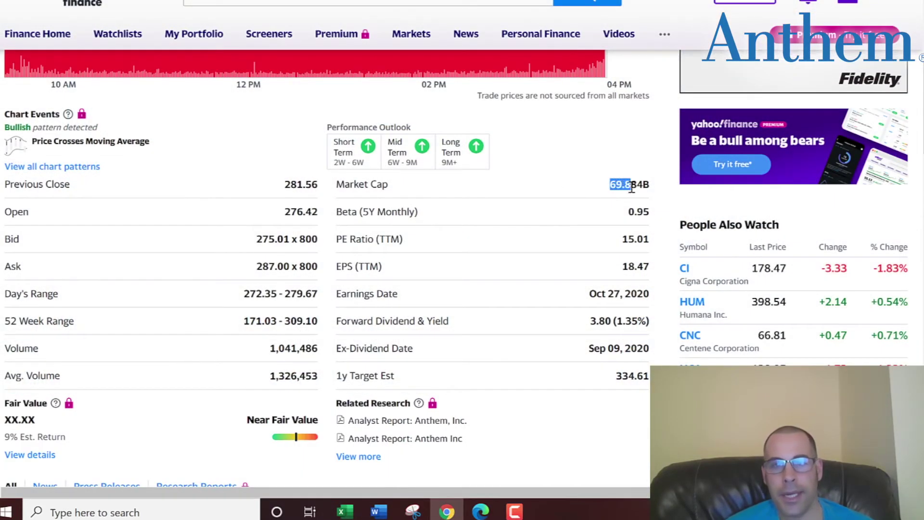
key("alt+Tab")
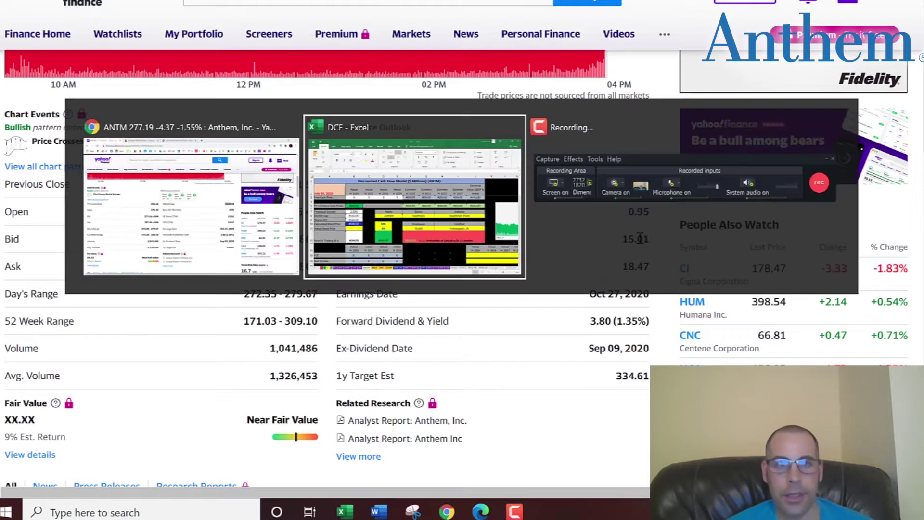
type("69.8")
key("Return")
- Enter the 277.19 closing price as the actual stock price
key("alt+Tab")
scroll(640, 238, "up", 7)
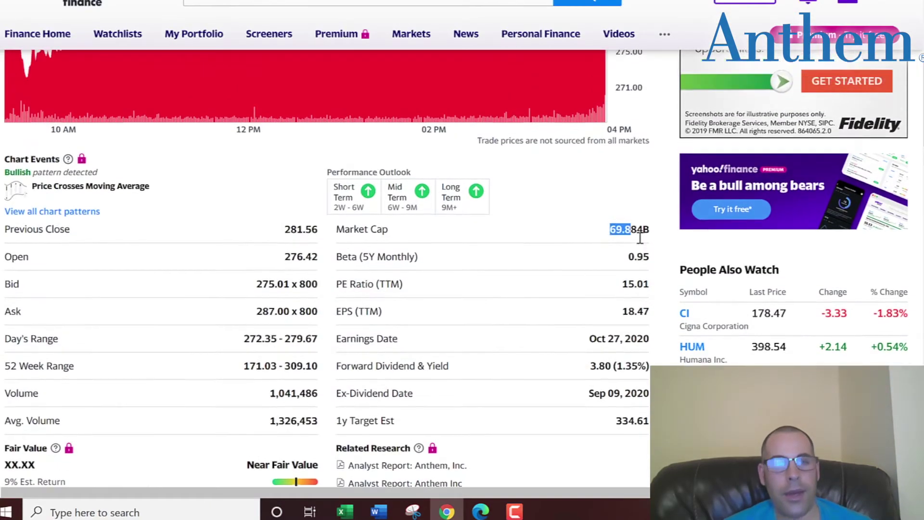
double_click(44, 234)
key("ctrl+c")
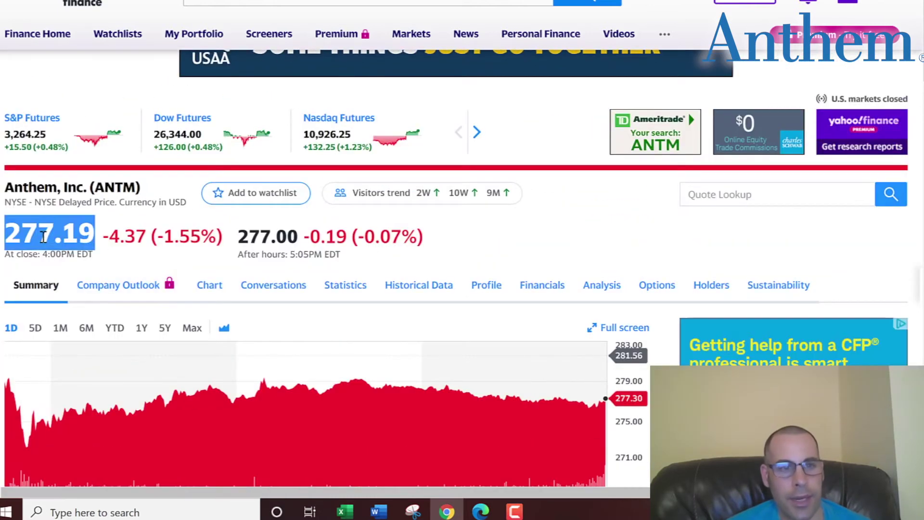
key("alt+Tab")
key("ctrl+v")
key("Return")
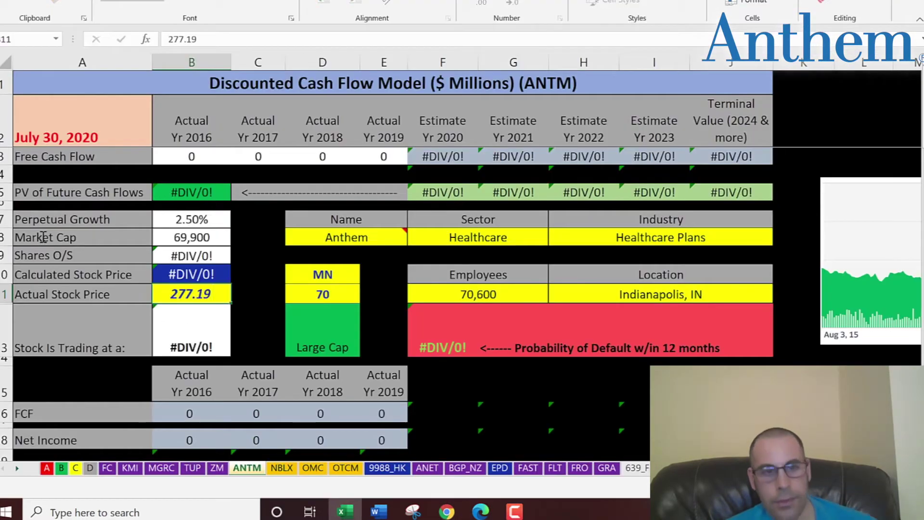
key("Right")
key("Right")
key("Down")
key("Down")
key("Down")
key("Down")
key("Down")
key("Down")
key("Down")
key("Down")
key("Down")
key("Down")
key("Down")
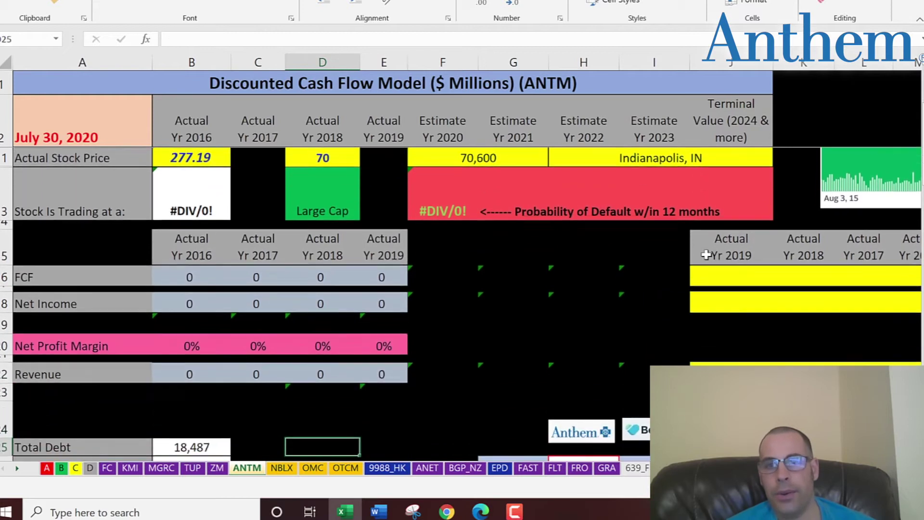
left_click(727, 251)
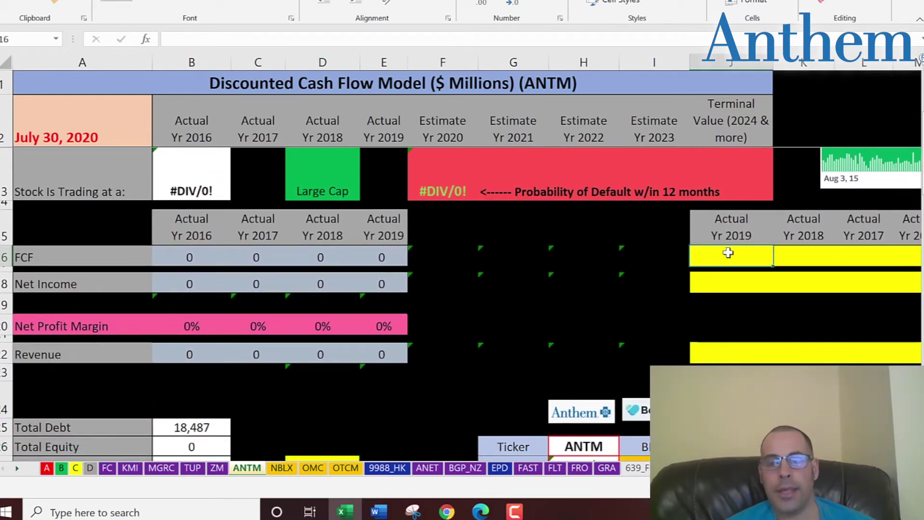
key("alt+Tab")
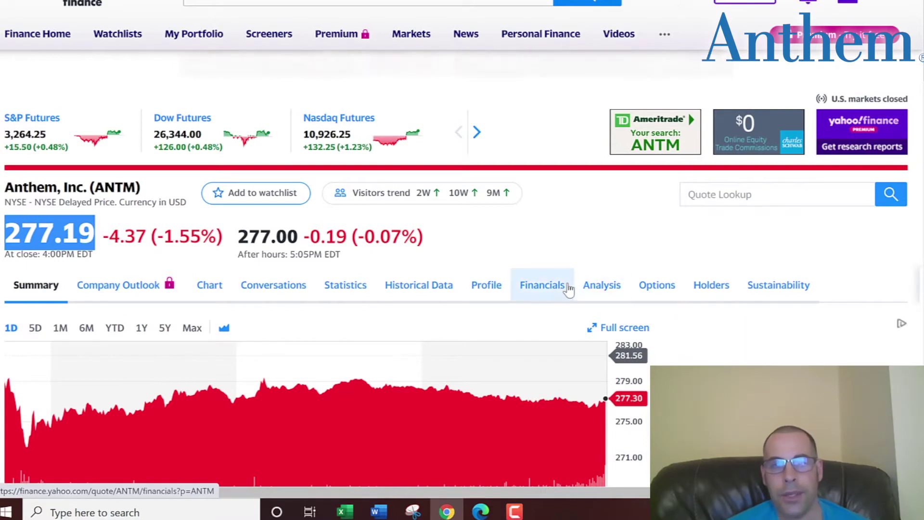
- Bring up Anthem's cash flow statement to get the 2016–2019 free cash flow
left_click(544, 286)
left_click(244, 398)
scroll(418, 237, "down", 5)
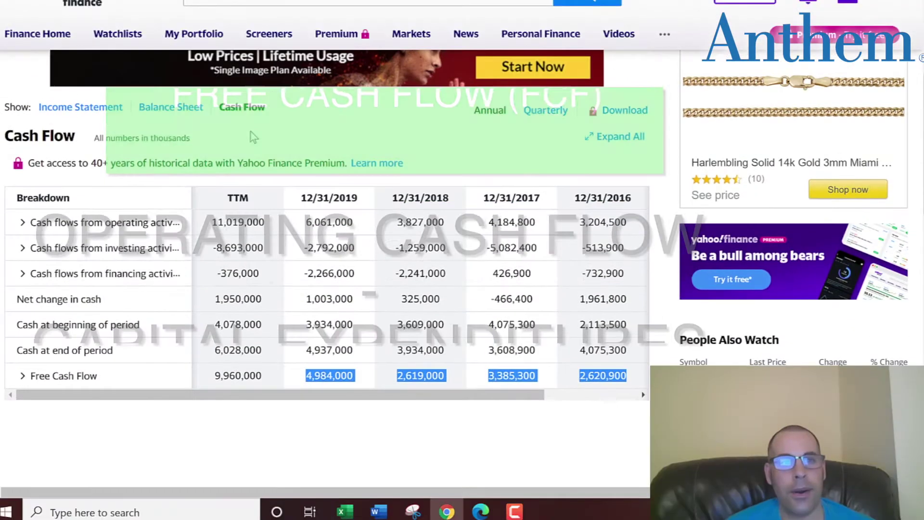
- Copy the 2016–2019 Net Income row and paste it as text into the DCF sheet
left_click(116, 112)
scroll(356, 211, "down", 5)
left_click_drag(306, 99, 628, 106)
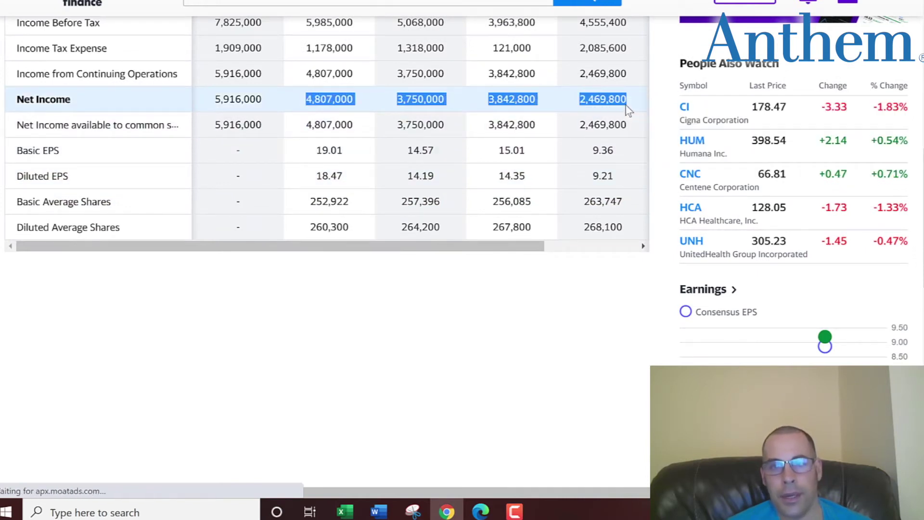
key("alt+Tab")
key("shift+F10")
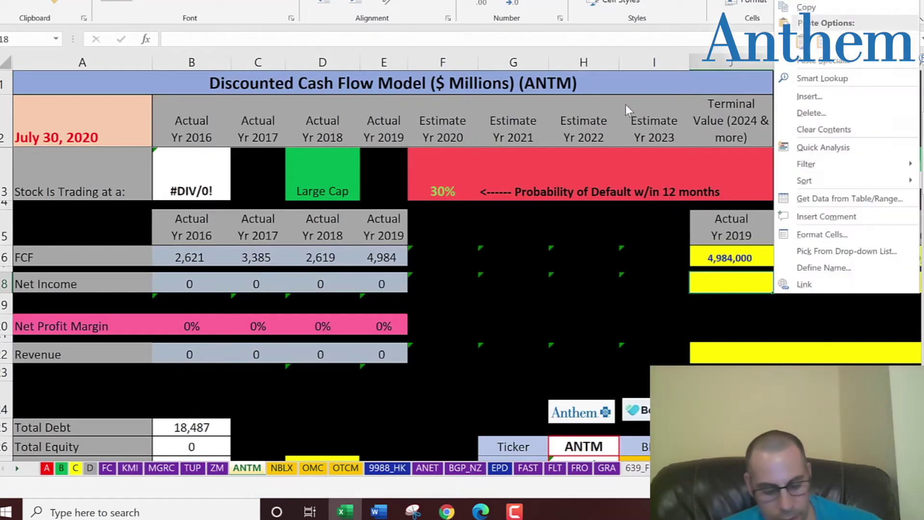
key("s")
key("Down")
key("Return")
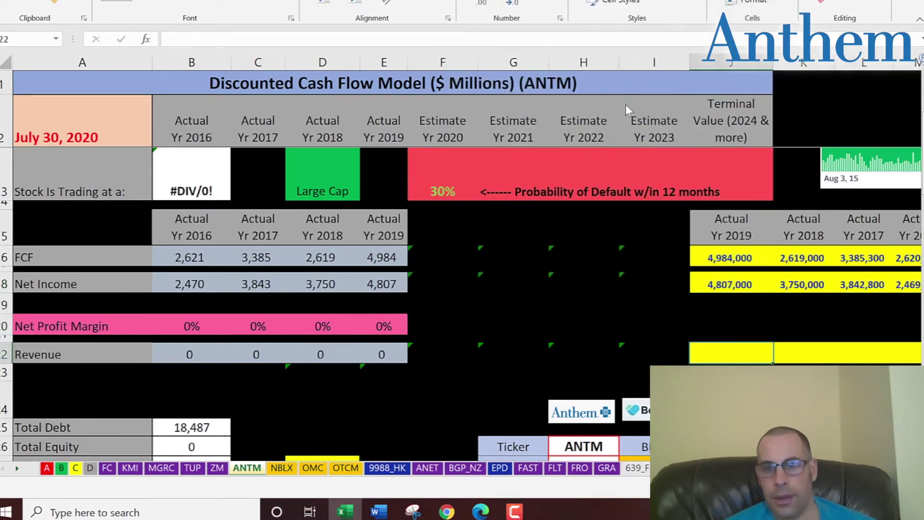
key("alt+Tab")
scroll(469, 204, "up", 3)
scroll(469, 204, "up", 2)
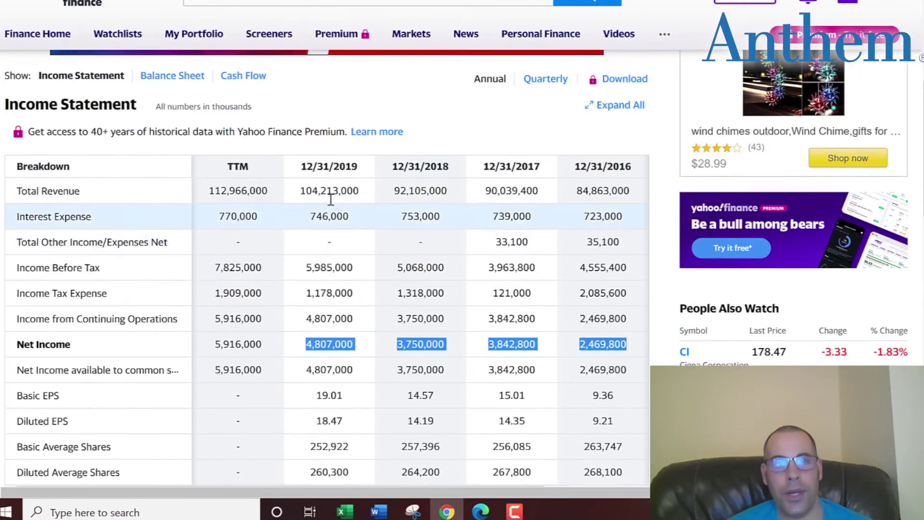
- Paste Anthem's 2016–2019 Total Revenue row as text into J22
left_click_drag(301, 195, 623, 194)
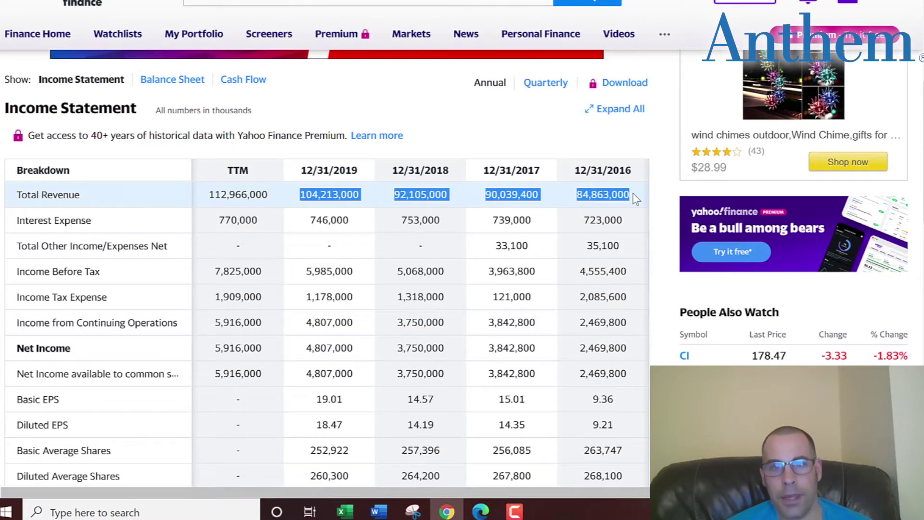
right_click(606, 194)
key("Escape")
right_click(608, 195)
key("c")
right_click(609, 196)
key("c")
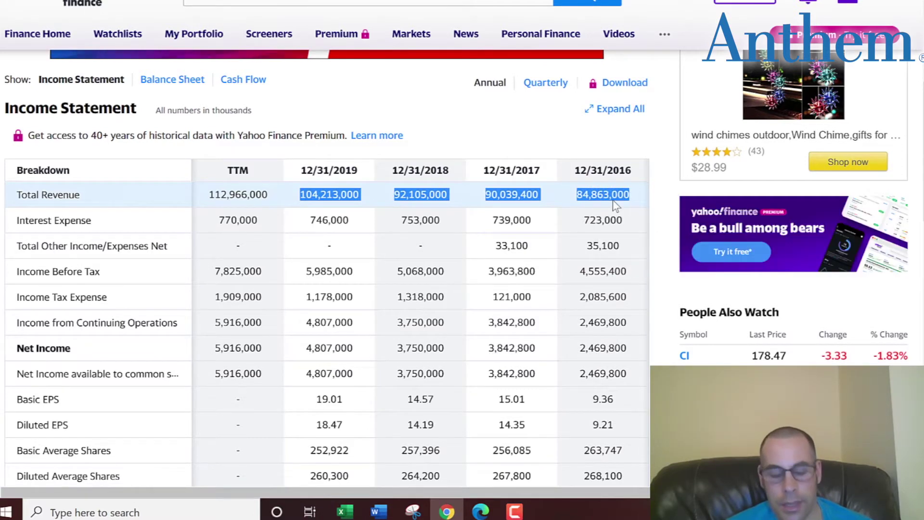
key("alt+Tab")
key("shift+F10")
key("s")
key("Down")
key("Return")
- Review the 2016–2019 net profit margins of 3%, 4%, 4% and 5%
key("Left")
key("Left")
key("Left")
key("Left")
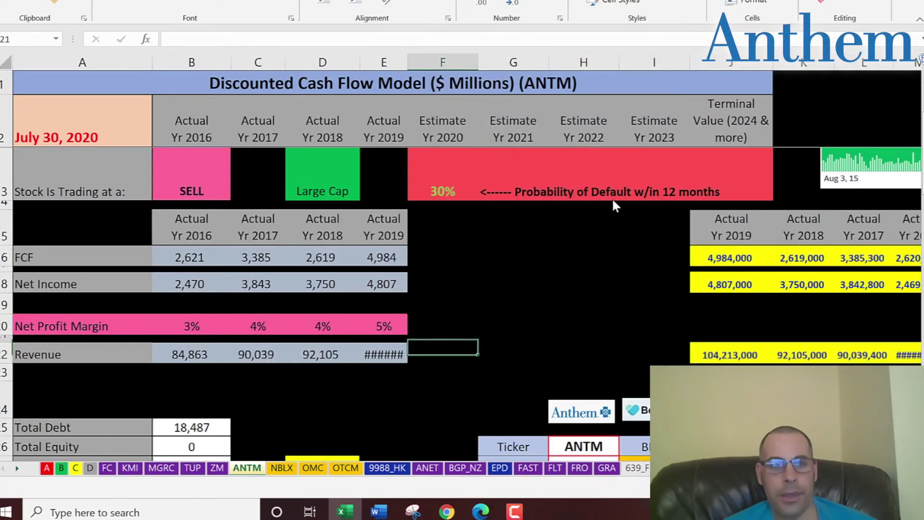
key("Left")
key("Up")
key("Left")
key("Up")
key("Left")
key("Left")
key("Down")
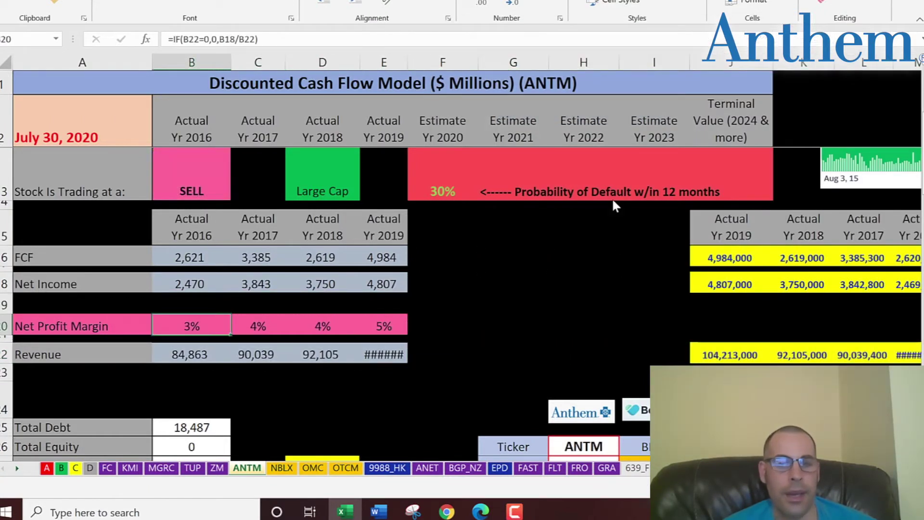
key("Right")
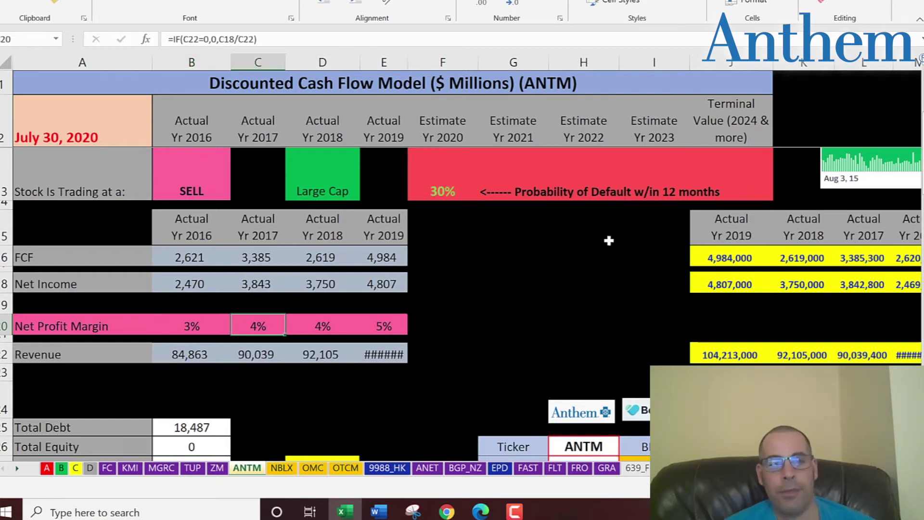
key("Right")
key("Right")
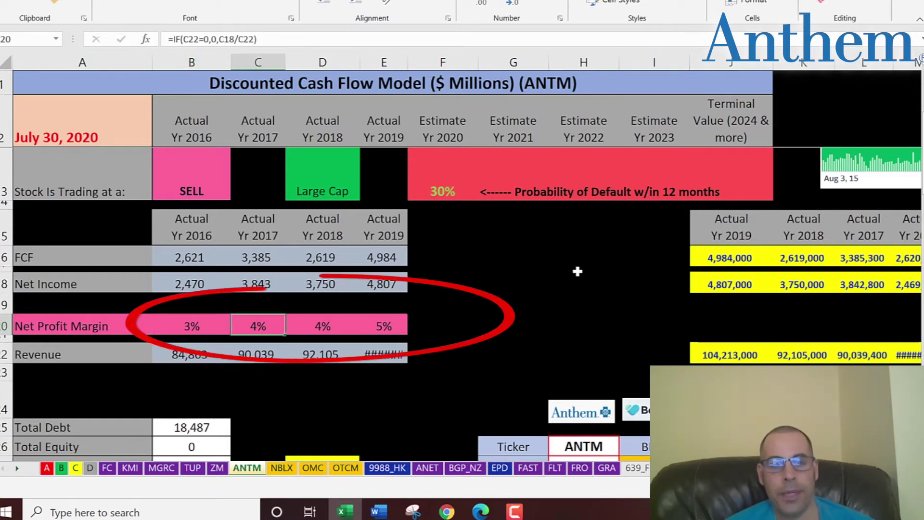
key("Left")
key("Right")
key("Right")
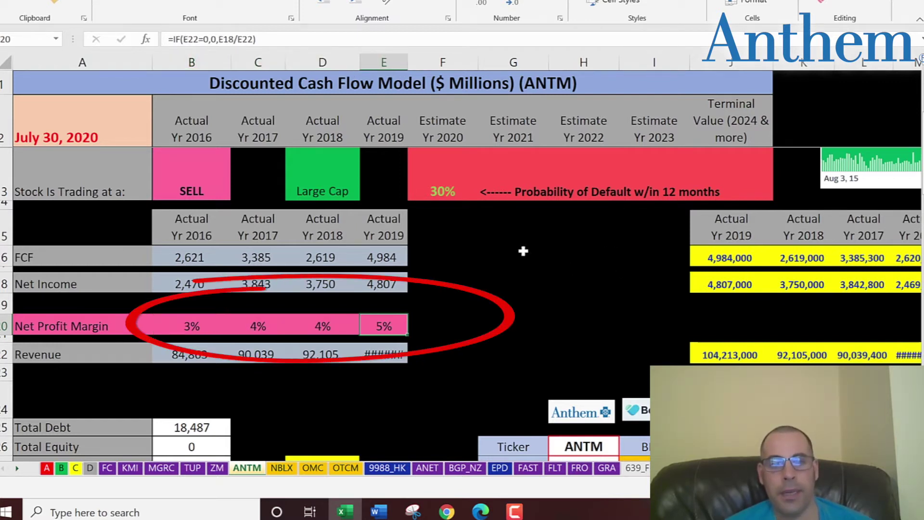
- Autofit column E so 104,213 shows, then check the 2019 Net Income formula
double_click(411, 62)
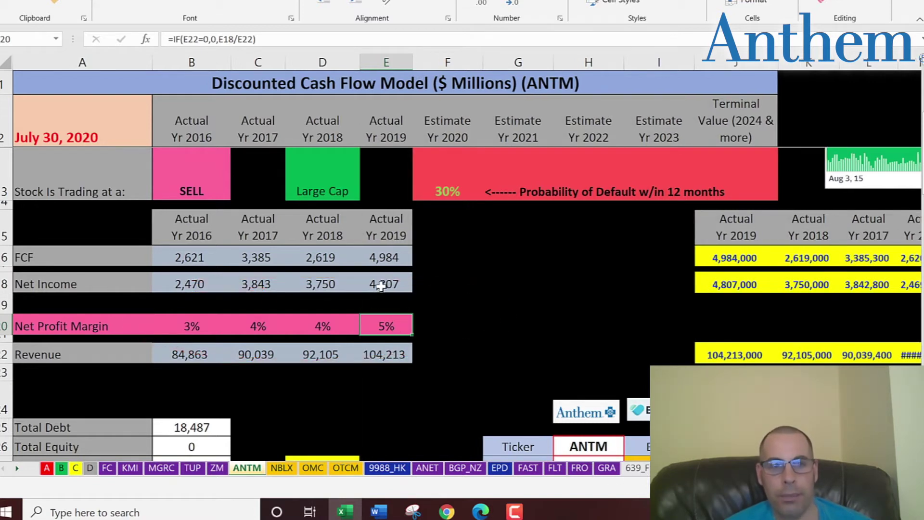
left_click(381, 286)
key("Up")
key("Up")
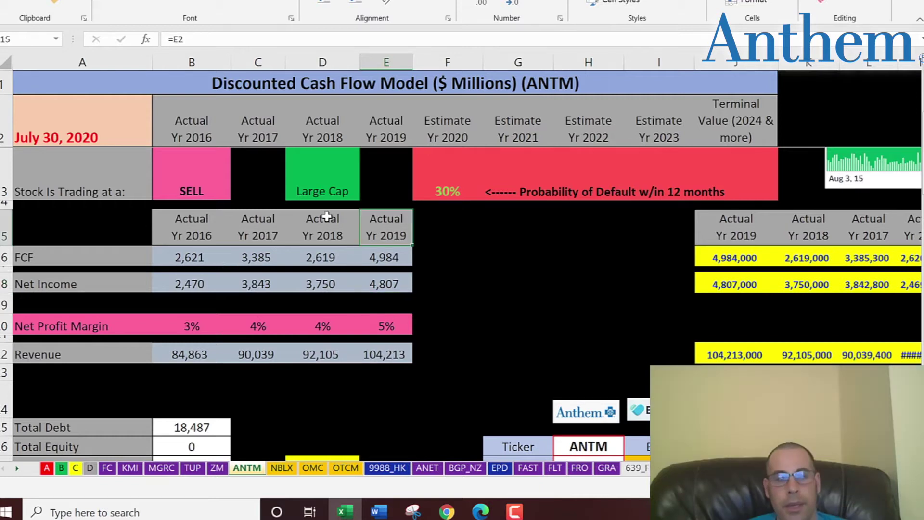
- Paste the 746,000 2019 interest expense into the Int Expense input
scroll(324, 217, "down", 3)
left_click(332, 270)
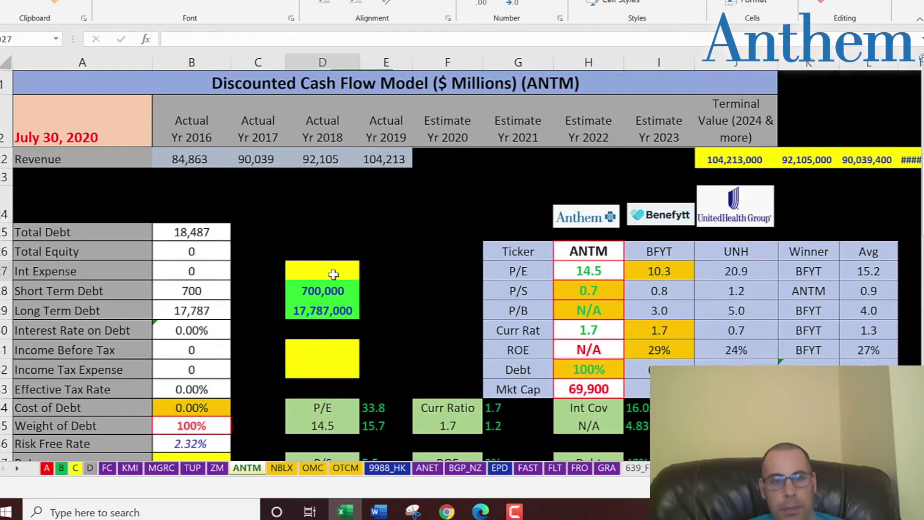
key("alt+Tab")
left_click(327, 219)
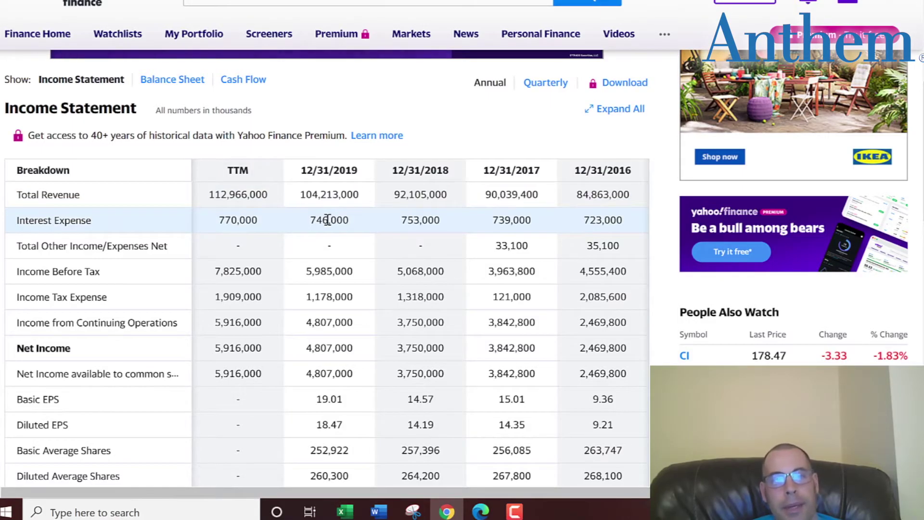
double_click(327, 220)
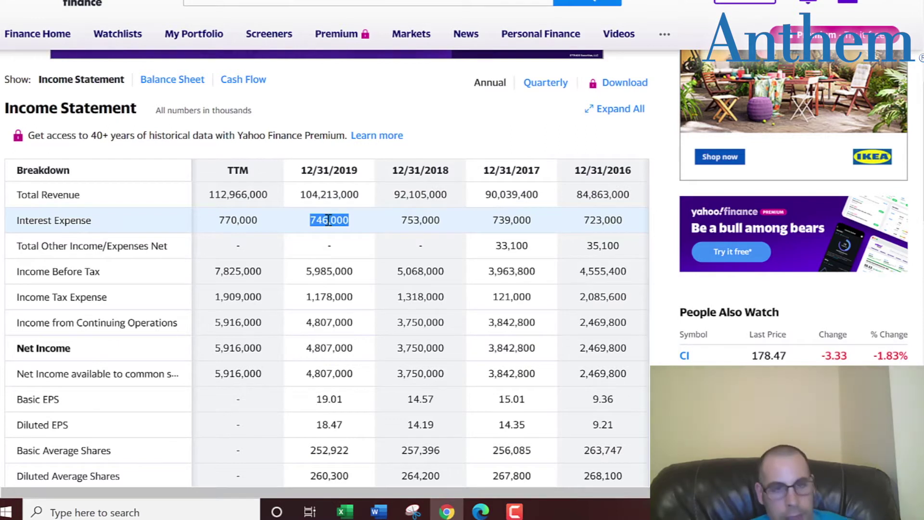
key("ctrl+c")
key("alt+Tab")
key("ctrl+v")
key("Return")
- Review the short- and long-term debt inputs and the 4.04% interest rate in B30
key("Left")
key("Right")
key("Right")
key("Left")
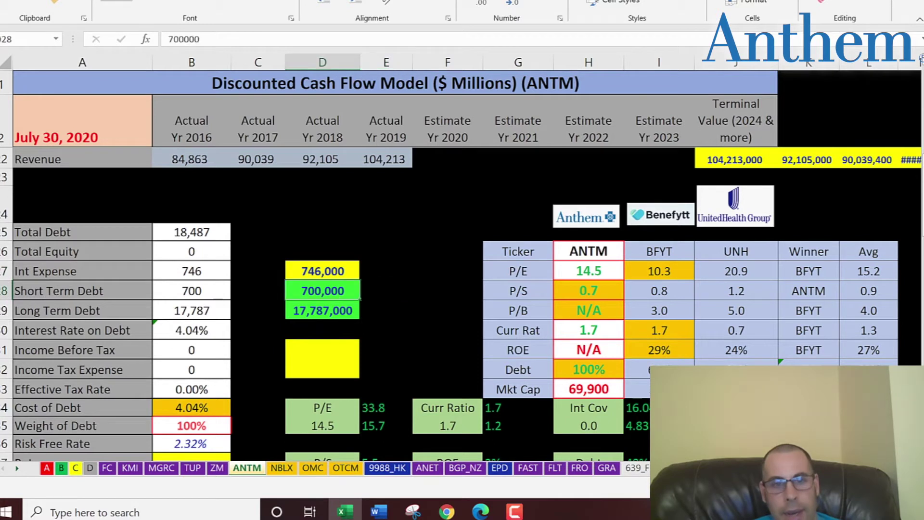
key("Left")
key("Right")
key("Down")
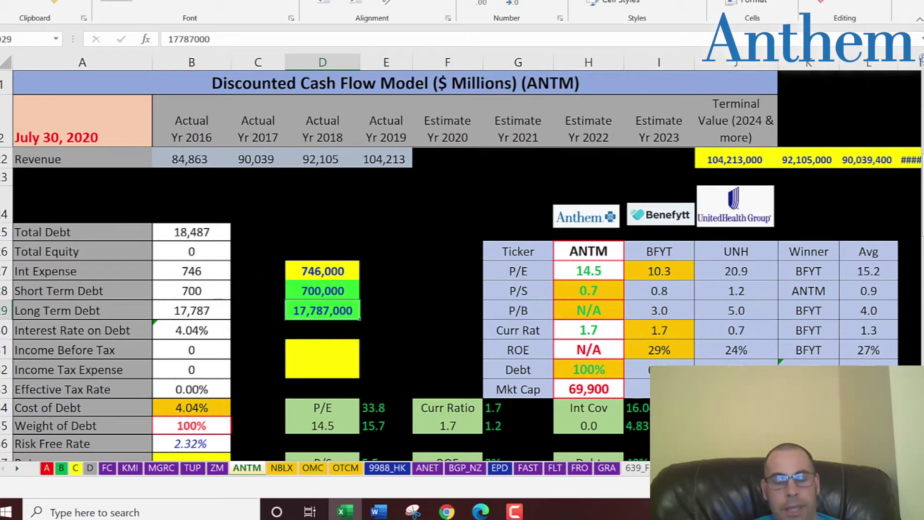
key("Left")
key("Left")
key("Down")
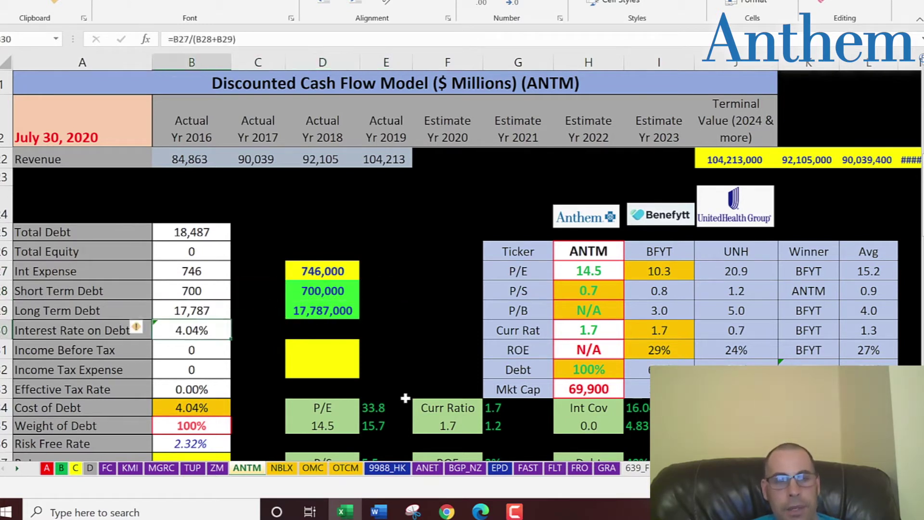
key("alt+Tab")
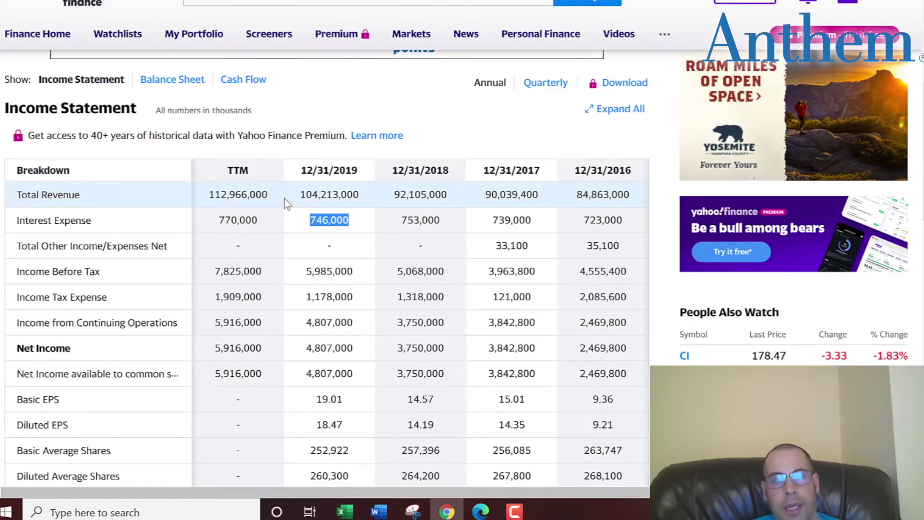
- Enter the 5,985,000 2019 income before tax into the DCF sheet
double_click(327, 270)
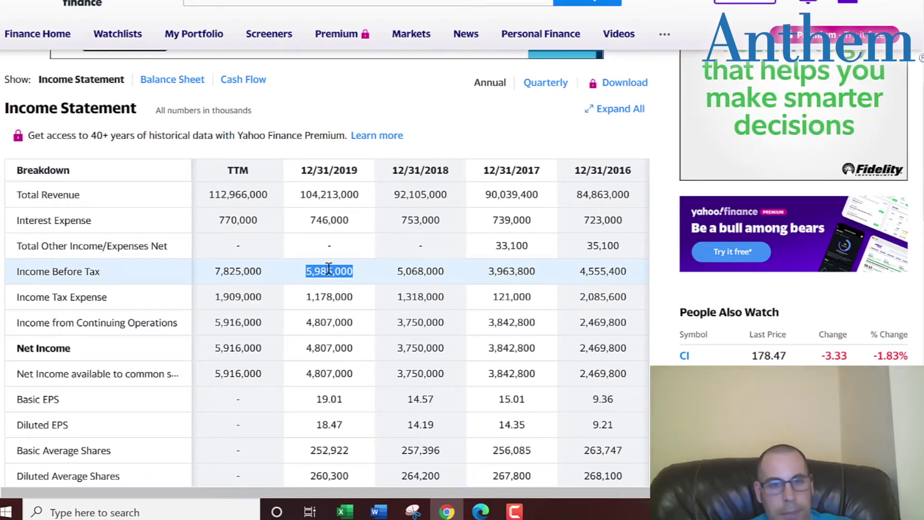
scroll(328, 269, "down", 5)
key("alt+Tab")
key("ctrl+v")
key("Return")
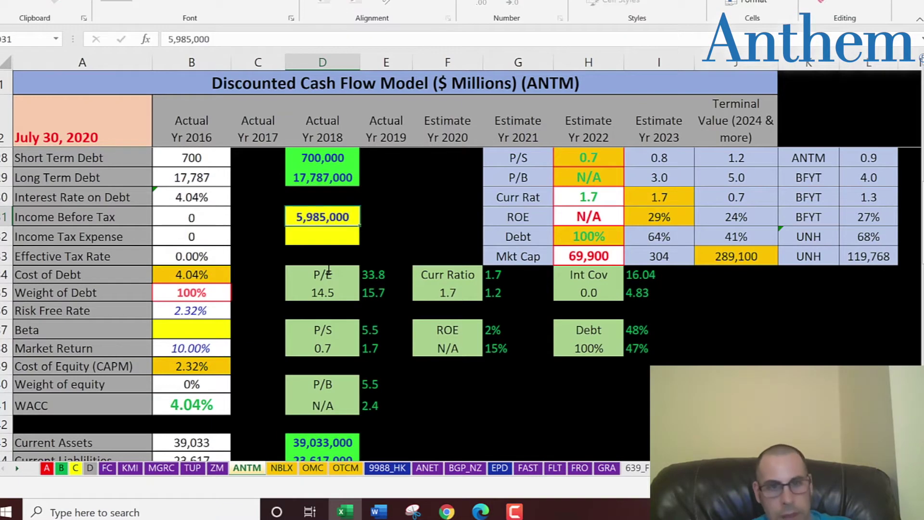
- Enter the 1,178,000 income tax expense and check the 19.68% tax rate and cost of debt
key("alt+Tab")
scroll(294, 208, "up", 5)
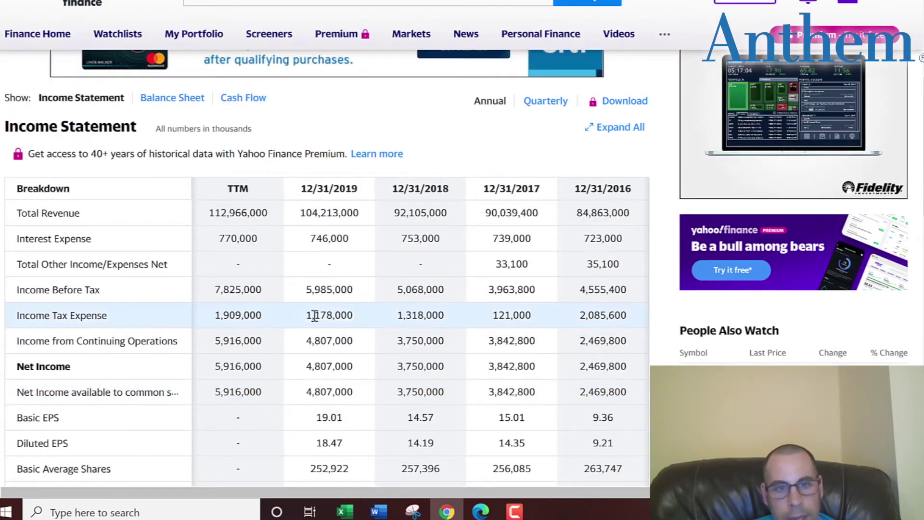
double_click(314, 315)
key("ctrl+c")
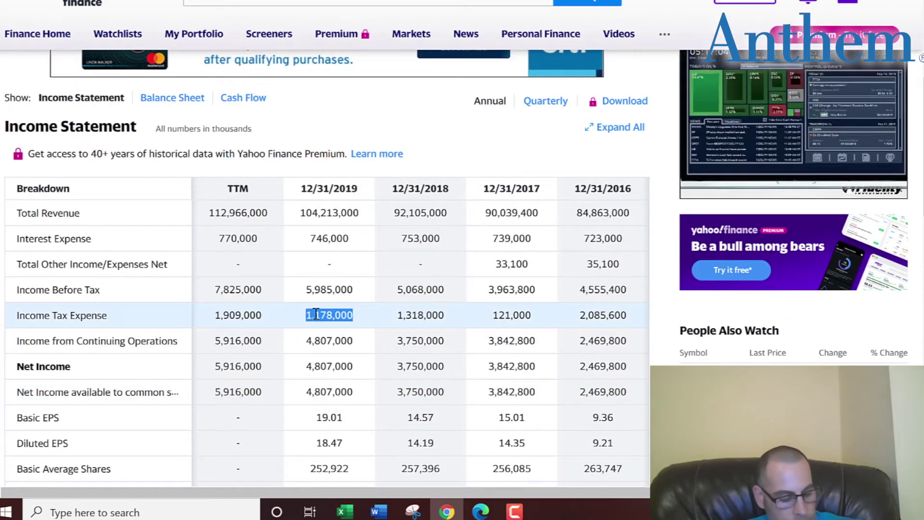
key("alt+Tab")
key("ctrl+v")
key("Return")
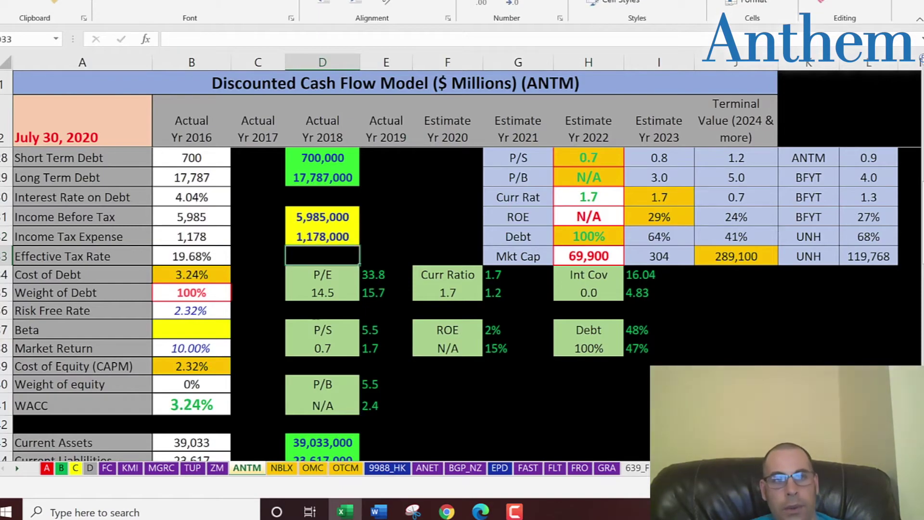
key("Left")
key("Left")
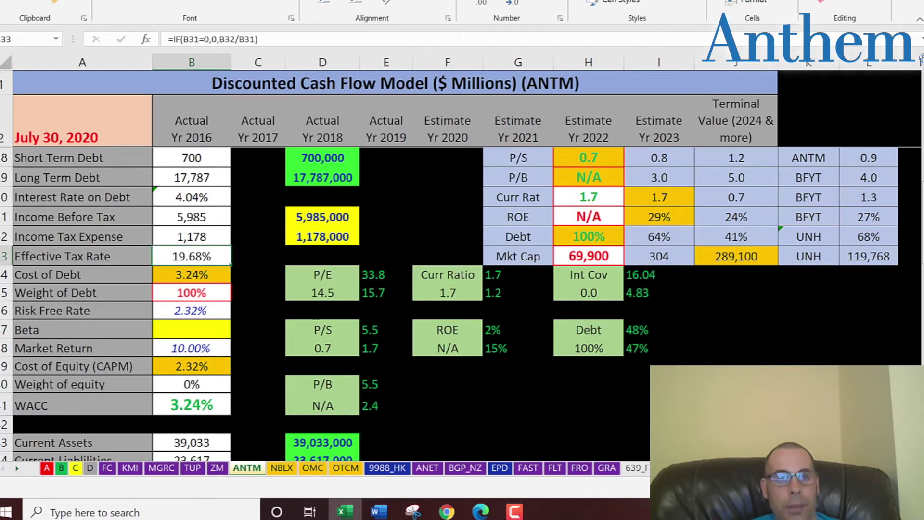
left_click(191, 274)
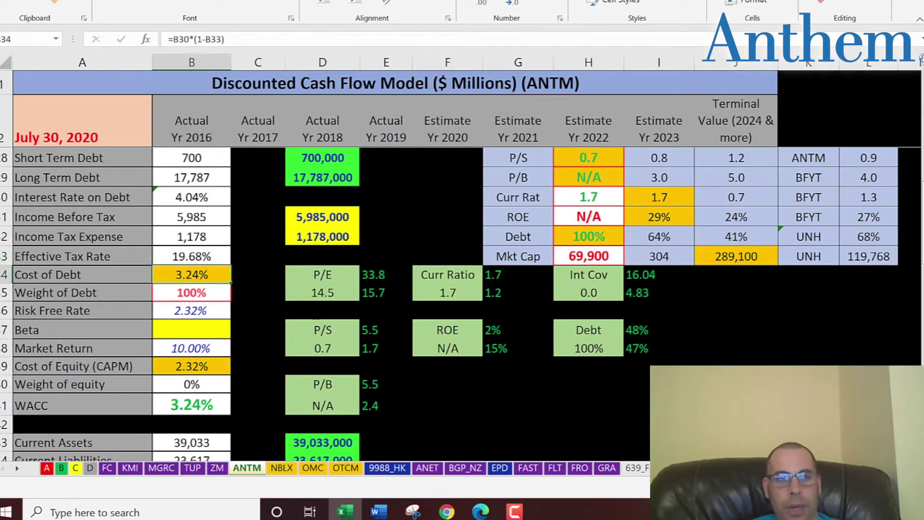
key("Down")
key("Down")
key("Down")
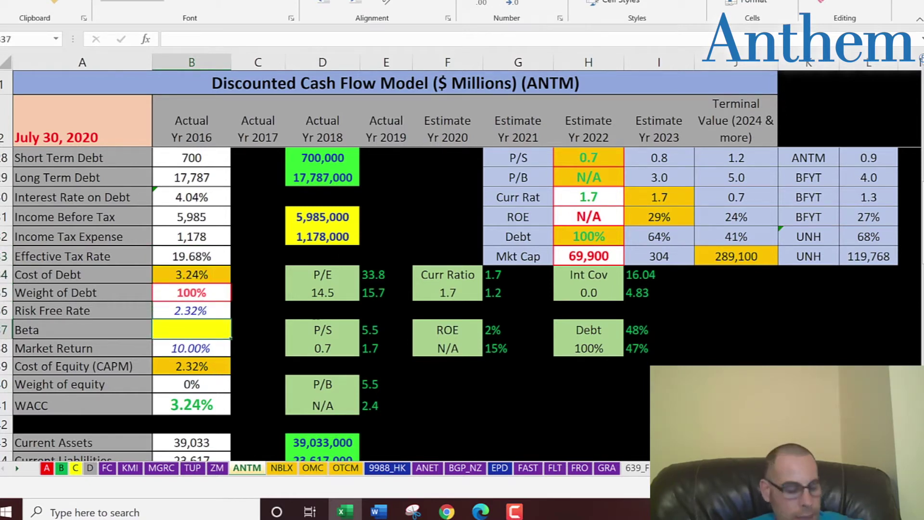
key("alt+Tab")
- Read Anthem's 5Y monthly beta on Yahoo Finance and enter 0.95 in B37
scroll(19, 206, "up", 3)
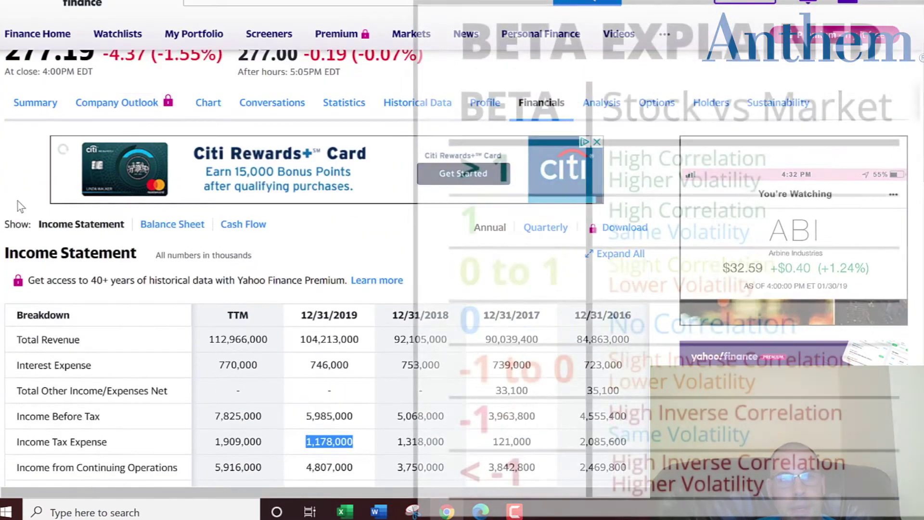
scroll(19, 206, "up", 2)
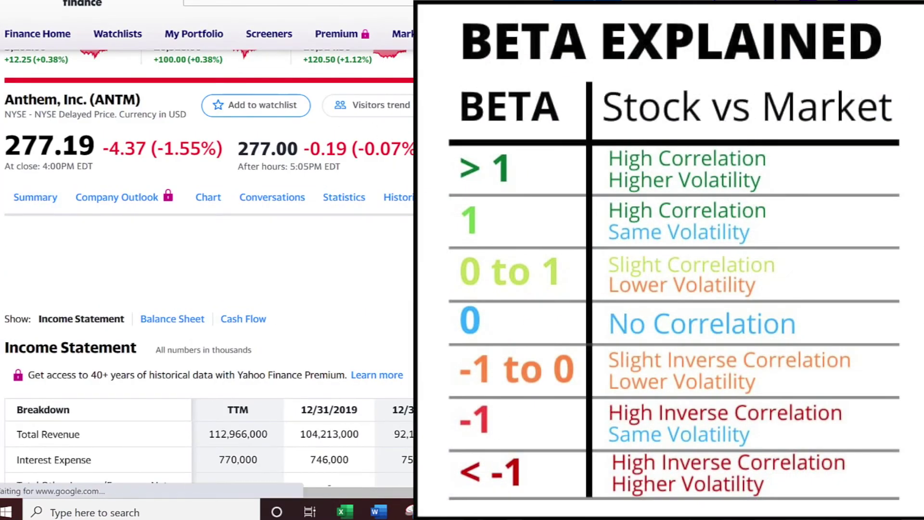
scroll(207, 289, "down", 5)
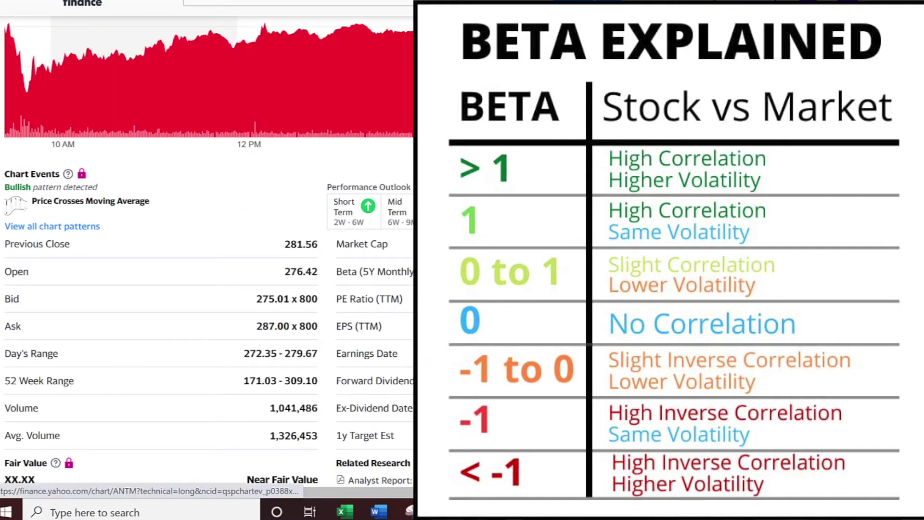
key("alt+Tab")
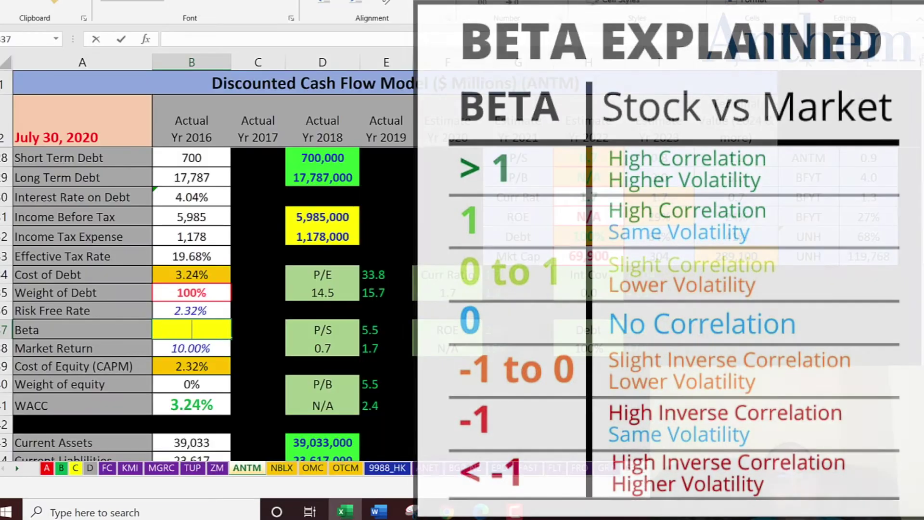
type("0.95")
key("Return")
key("Down")
key("Down")
key("Down")
key("Down")
key("Down")
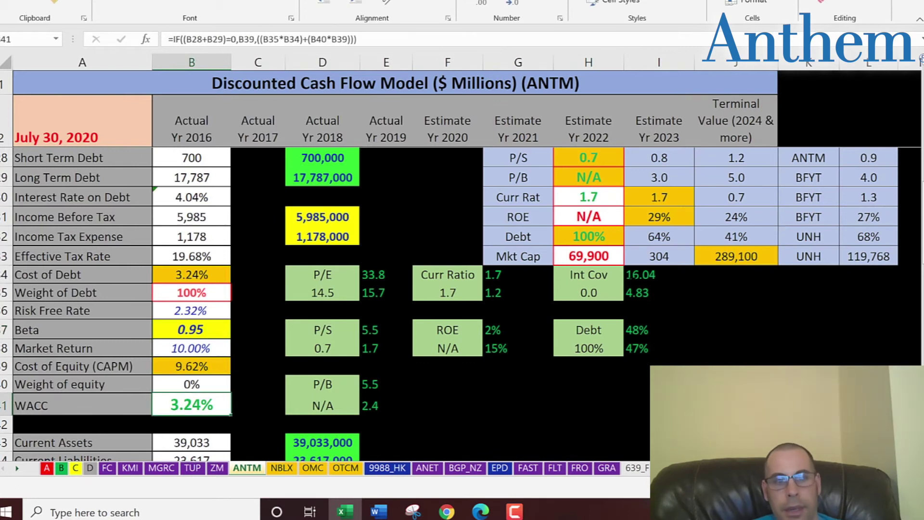
key("Down")
key("Down")
key("Down")
key("Down")
key("Down")
key("Down")
key("Down")
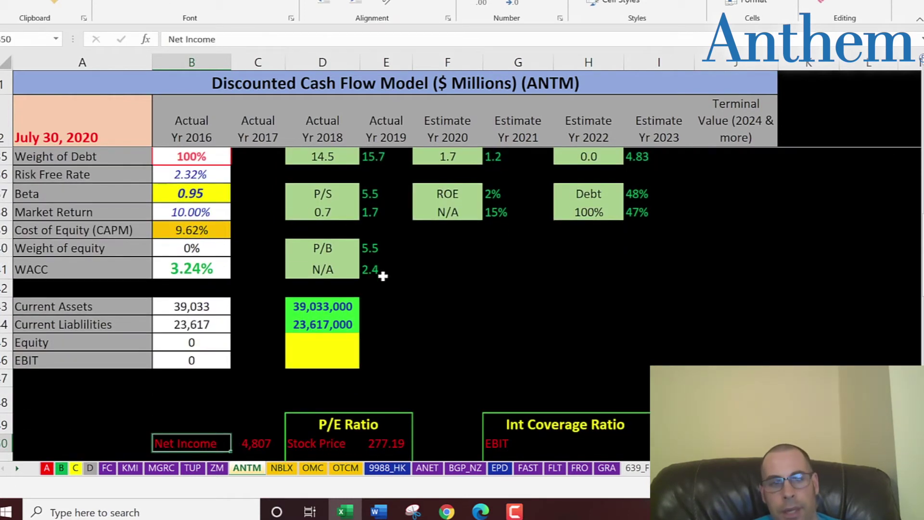
- Copy the 31,728,000 2019 stockholders' equity from the balance sheet into D45
left_click(321, 348)
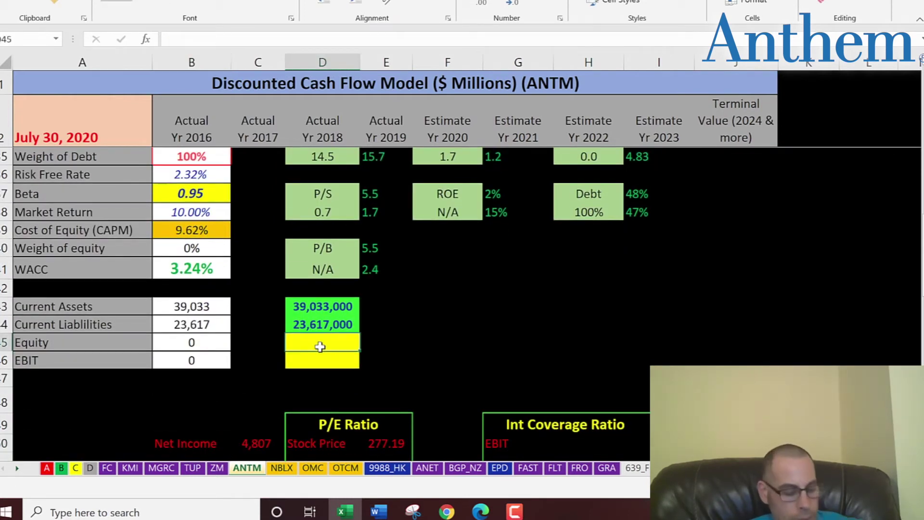
key("alt+Tab")
scroll(378, 263, "up", 1)
scroll(378, 262, "up", 1)
left_click(544, 139)
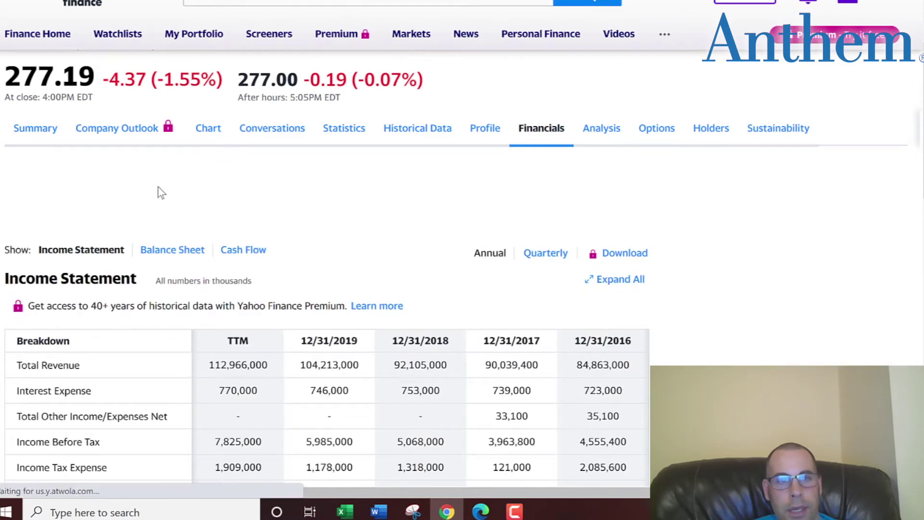
left_click(201, 250)
double_click(222, 245)
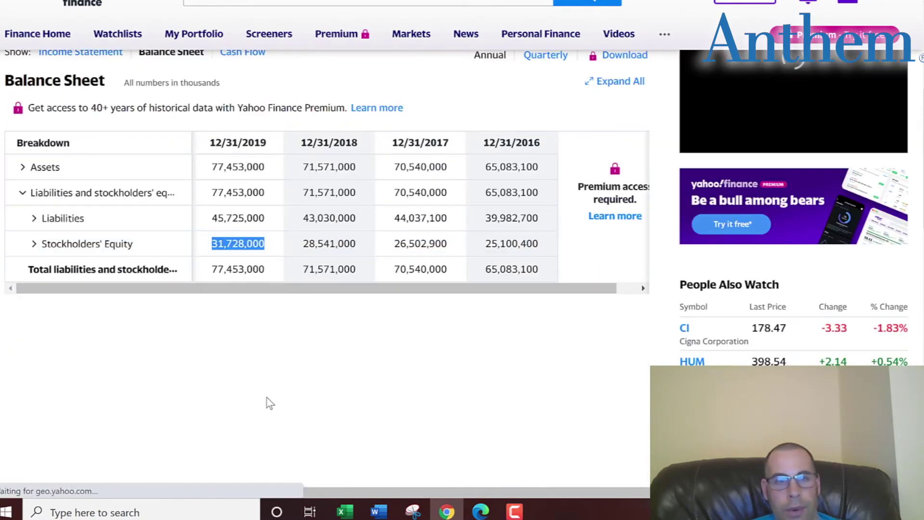
key("ctrl+c")
key("alt+Tab")
key("ctrl+v")
key("Return")
- Select the 104,213,000 2019 Total Revenue on the income statement
key("alt+Tab")
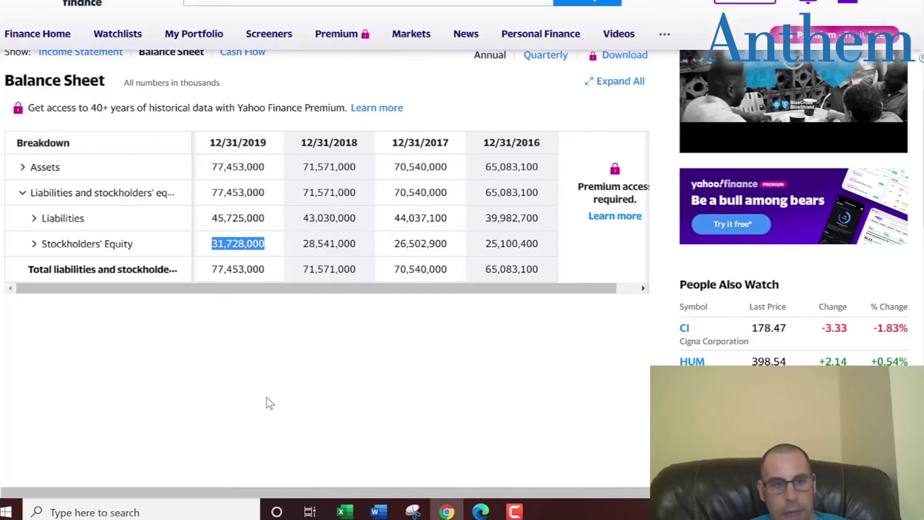
scroll(72, 332, "up", 1)
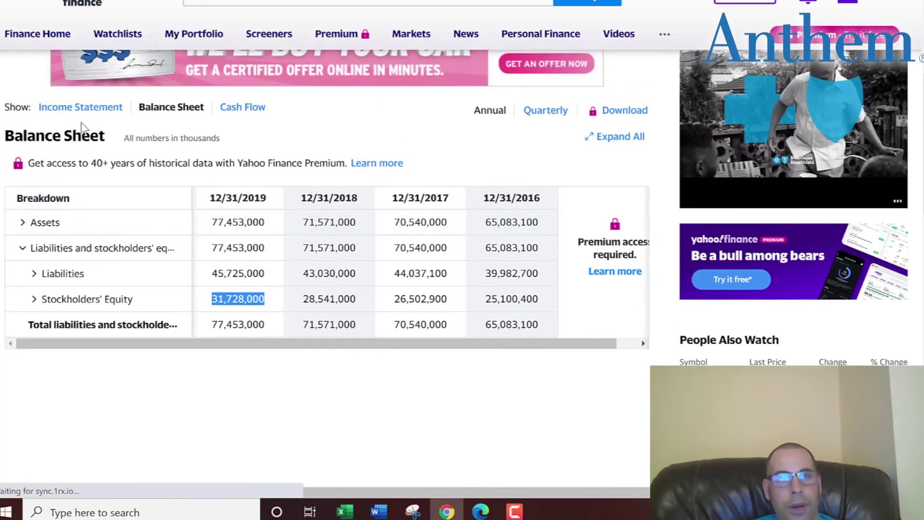
left_click(82, 107)
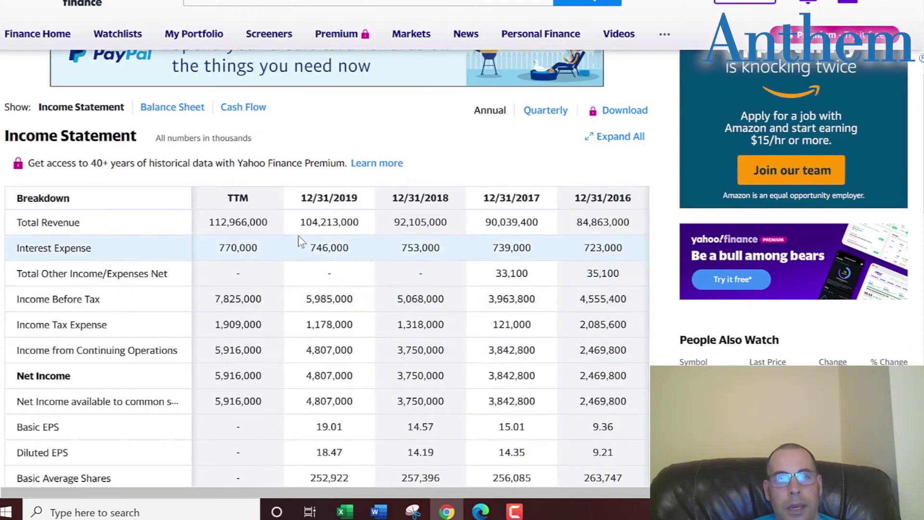
double_click(320, 224)
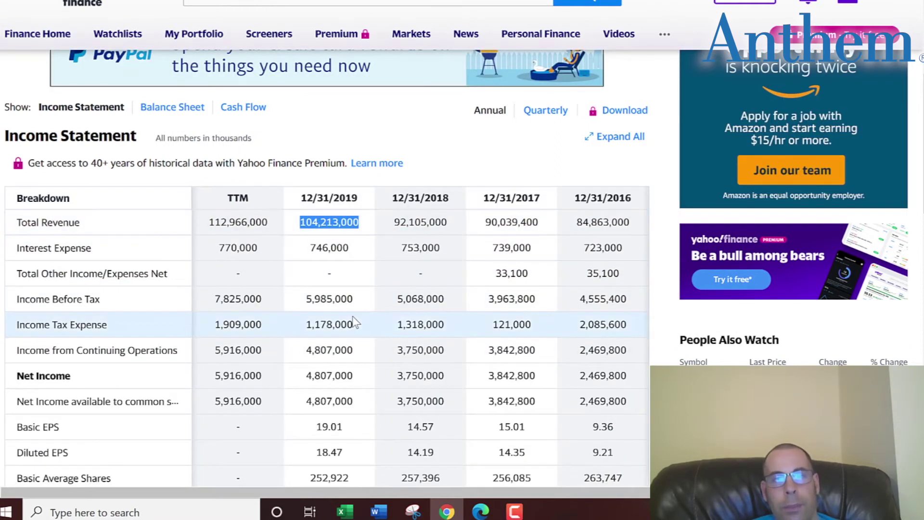
key("alt+Tab")
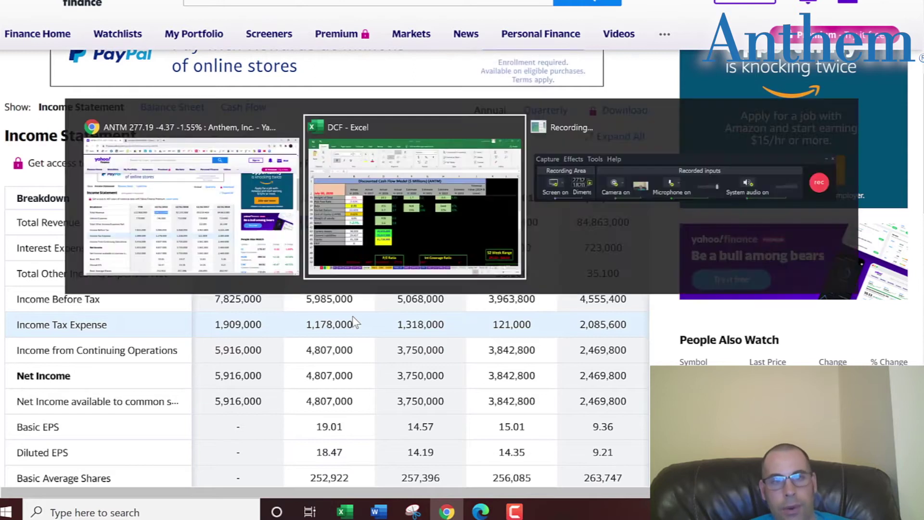
- Paste 104,213,000 into the EBIT input D36
key("ctrl+v")
key("Return")
key("Left")
key("Left")
key("Up")
key("Up")
key("Up")
key("Up")
key("Up")
key("Up")
key("Up")
key("Up")
key("Up")
key("Up")
key("Up")
key("Up")
key("Up")
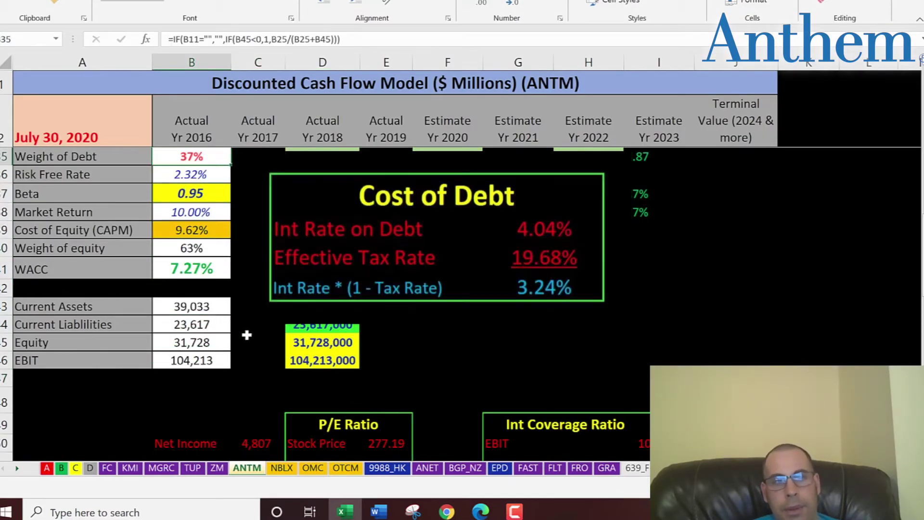
- Review the cost of debt, debt and equity weights, cost of equity and 7.27% WACC formulas
key("Down")
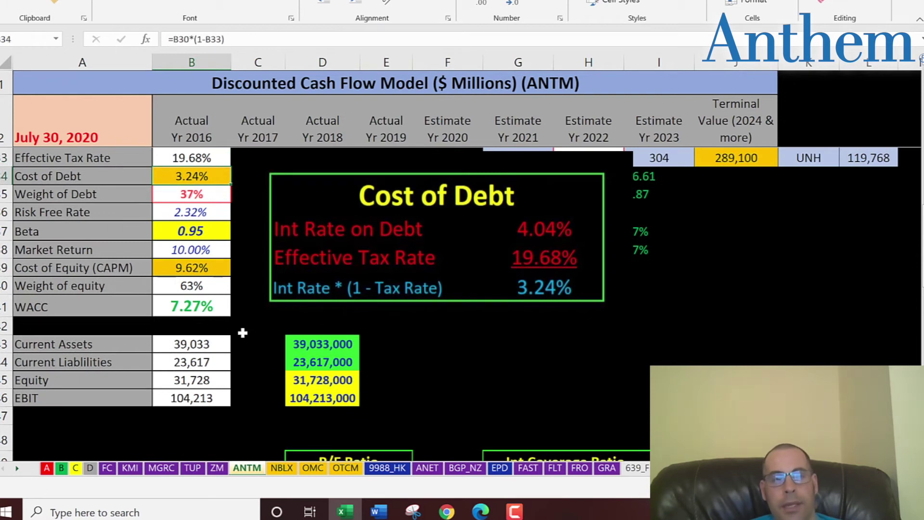
key("Down")
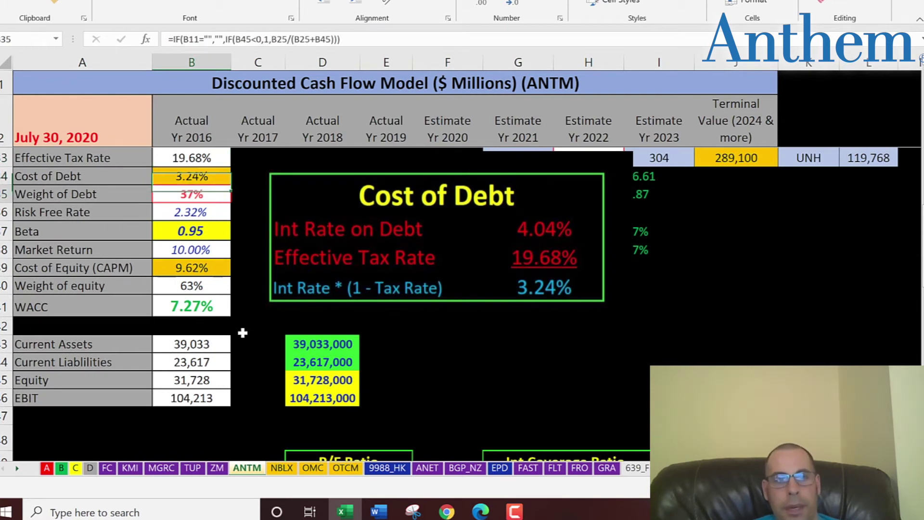
key("Down")
key("Down")
key("Down")
key("Down")
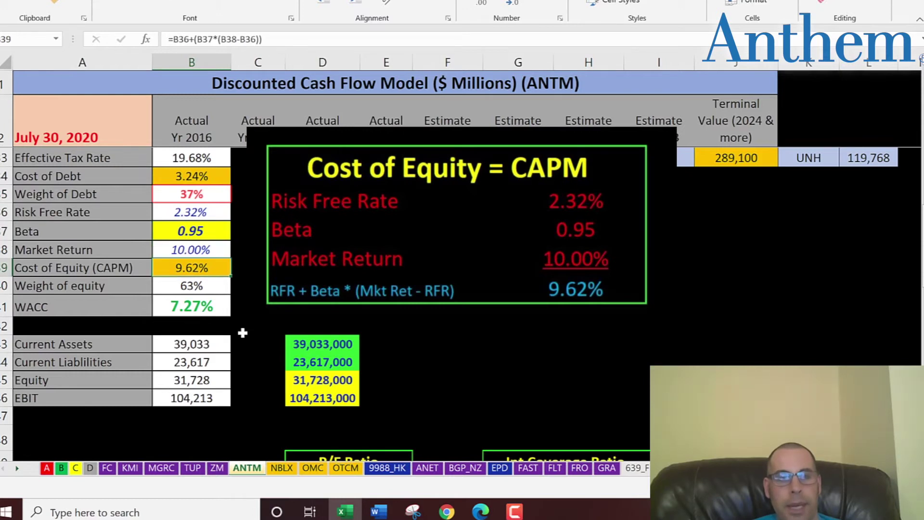
key("Down")
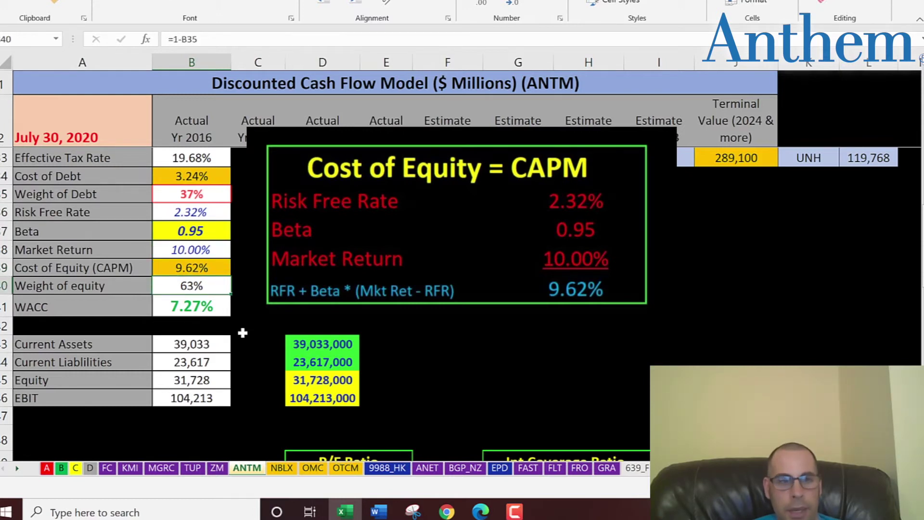
key("Down")
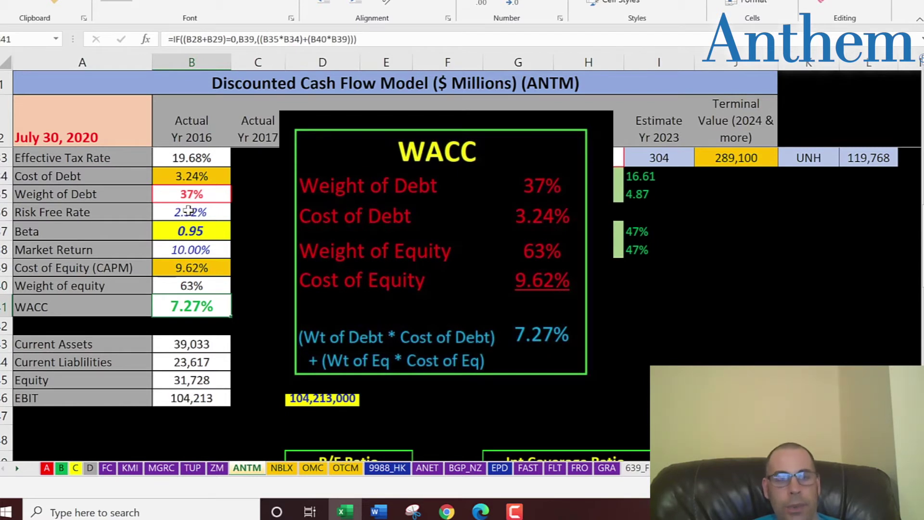
left_click(177, 180)
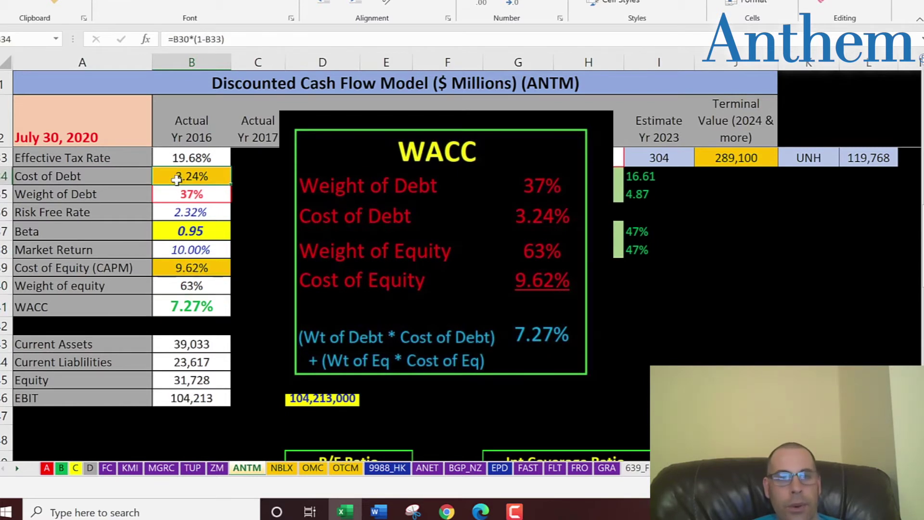
left_click(183, 262)
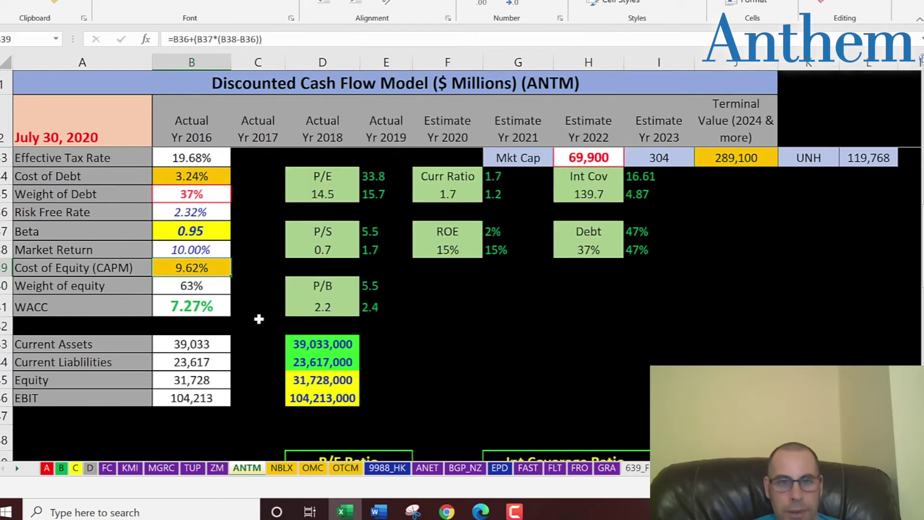
scroll(268, 319, "up", 7)
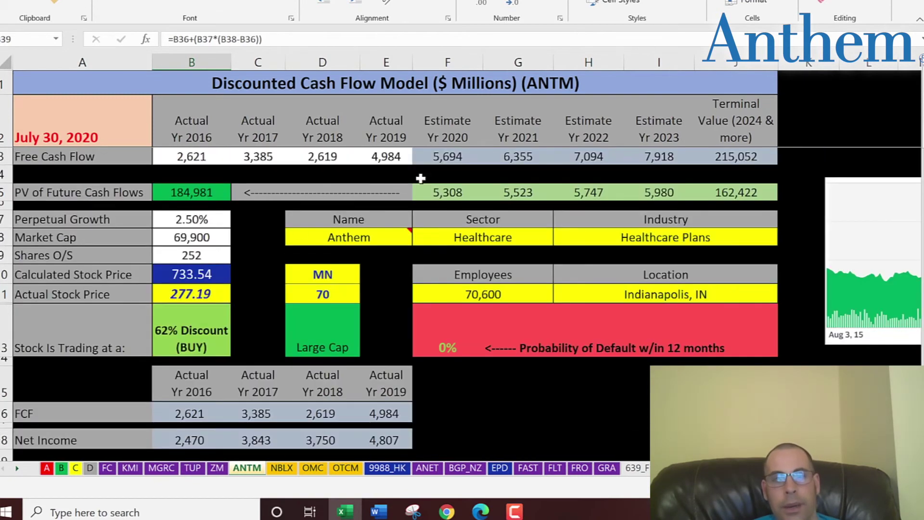
left_click(433, 159)
key("Right")
key("Right")
key("Right")
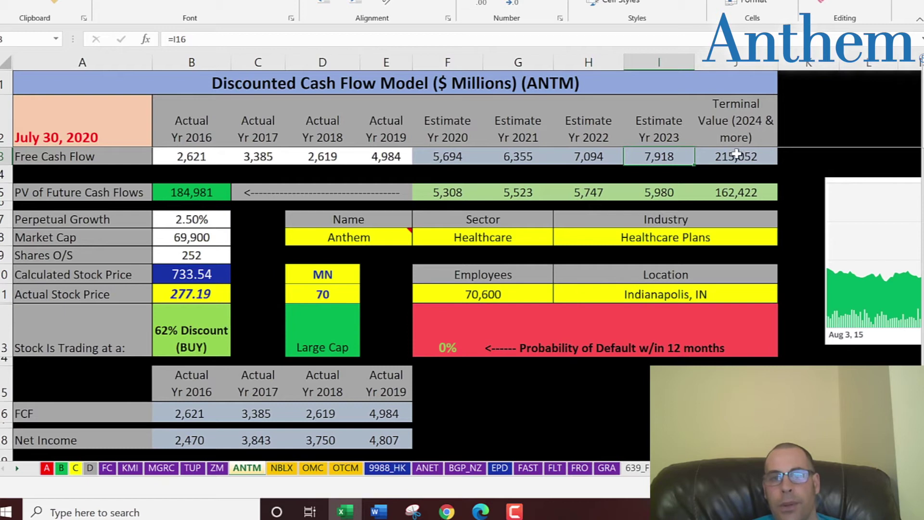
key("Right")
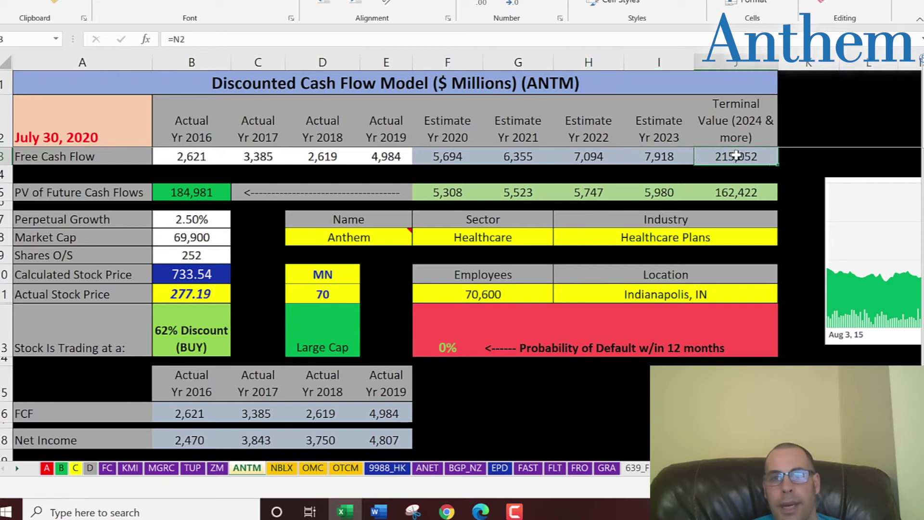
left_click(752, 200)
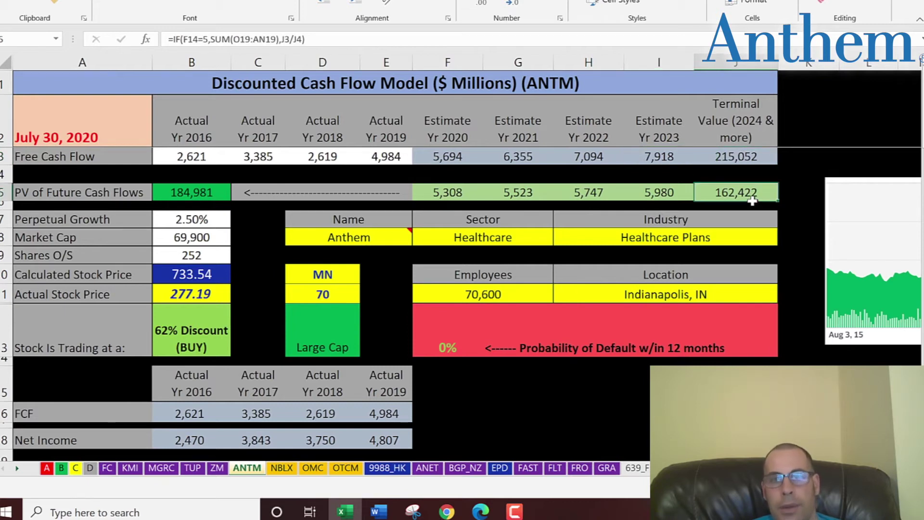
left_click(657, 194)
left_click(589, 193)
left_click(524, 193)
left_click(453, 197)
left_click_drag(453, 197, 426, 204)
left_click(213, 193)
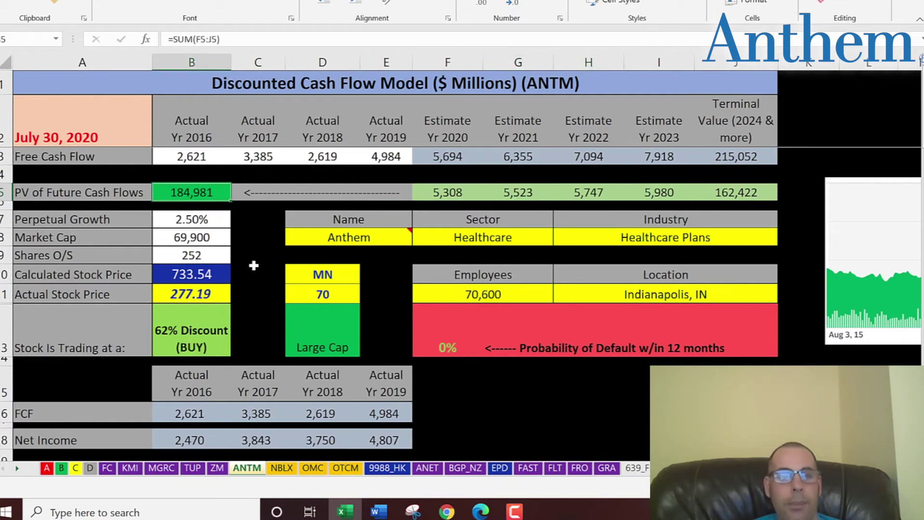
left_click(170, 249)
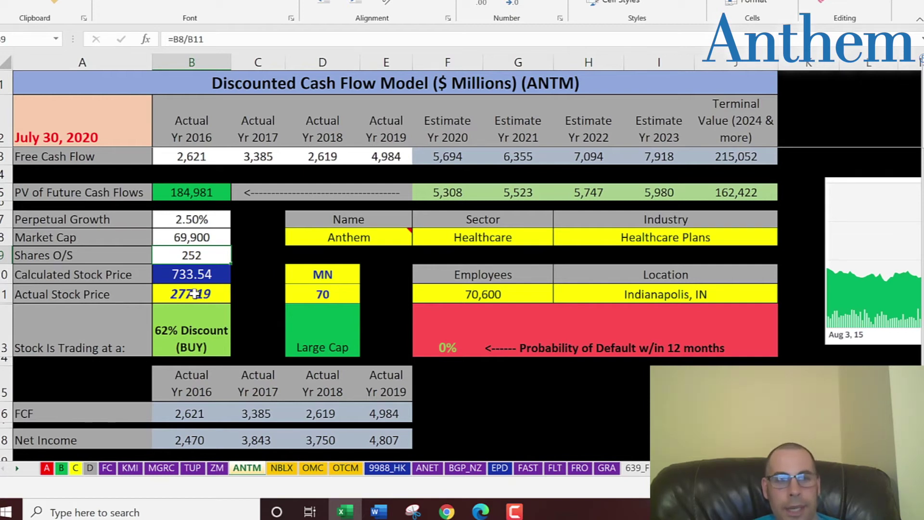
- Check the stock price and 62% discount verdict, then drag the price chart onto the sheet's middle
left_click(194, 294)
left_click(184, 328)
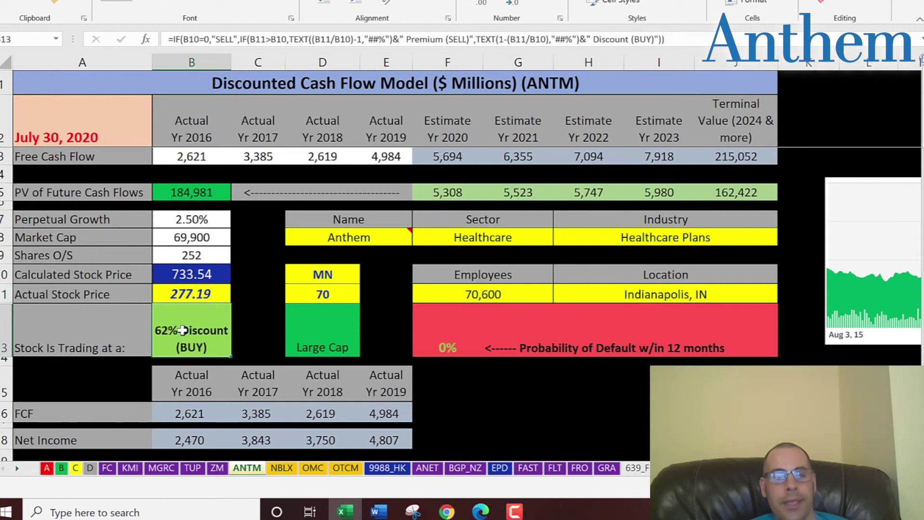
key("alt+Tab")
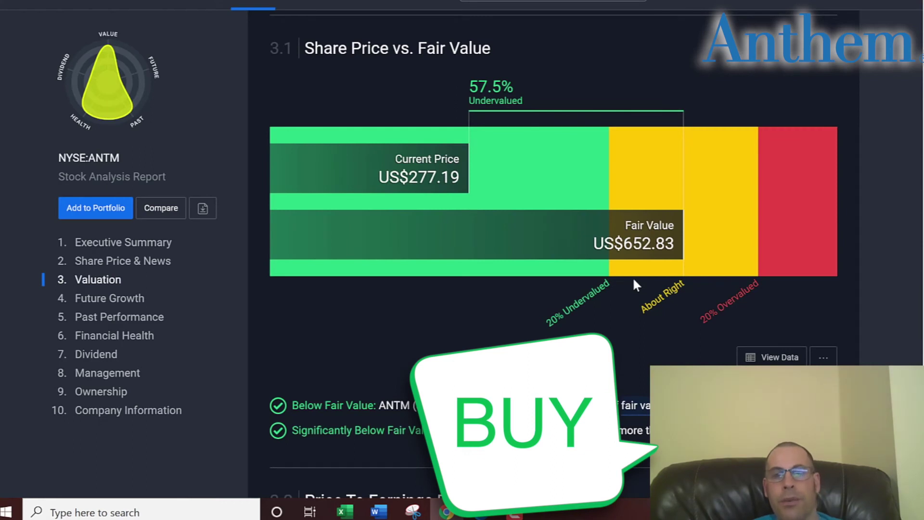
key("alt+Tab")
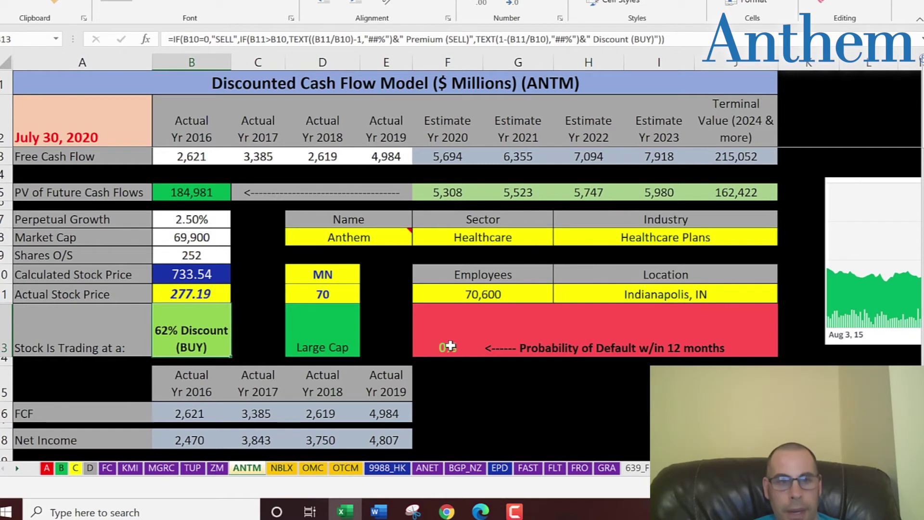
key("ctrl+z")
left_click_drag(392, 305, 376, 299)
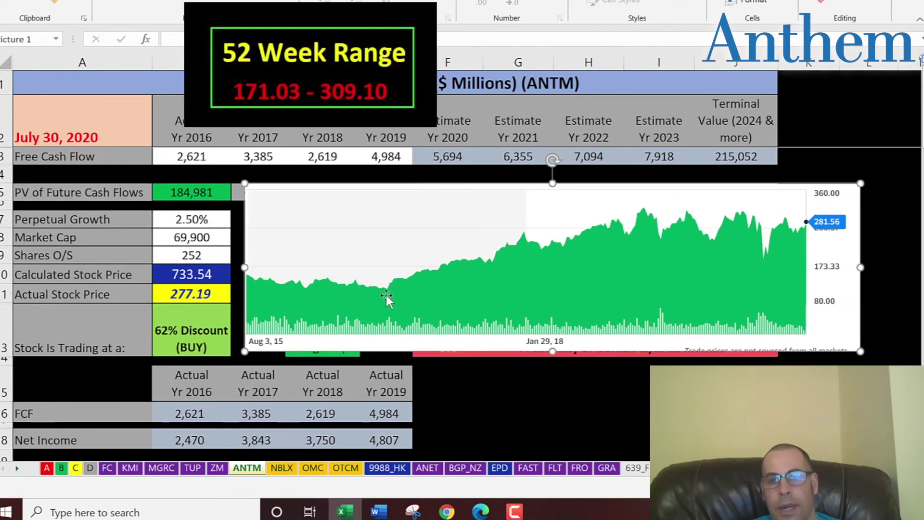